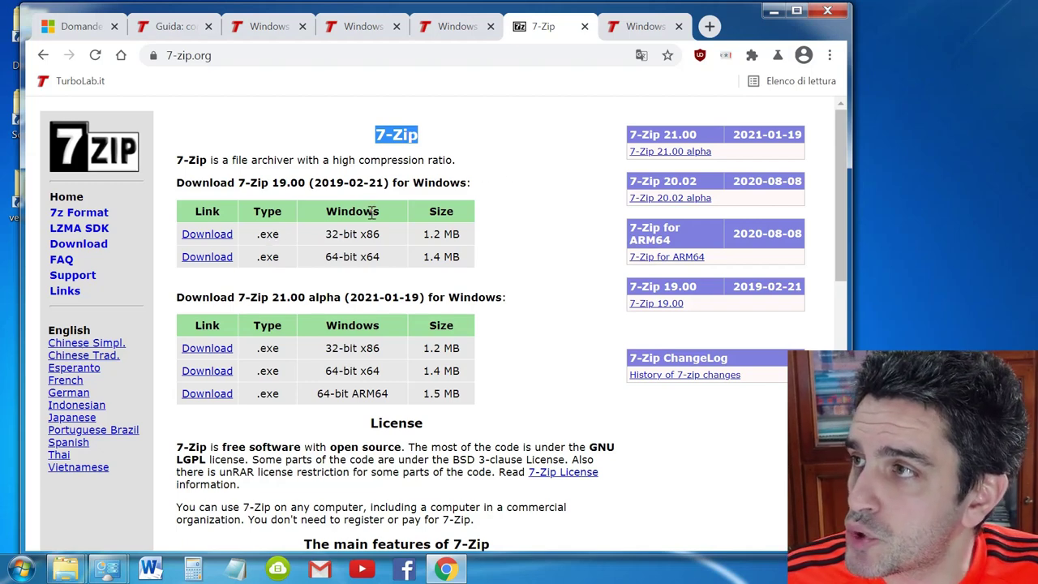
Examine the 32-bit and 64-bit download options for 7-Zip 19.00 on 7-zip.org
{"action": "left_click", "coordinate": [169, 61]}
{"action": "left_click", "coordinate": [233, 56]}
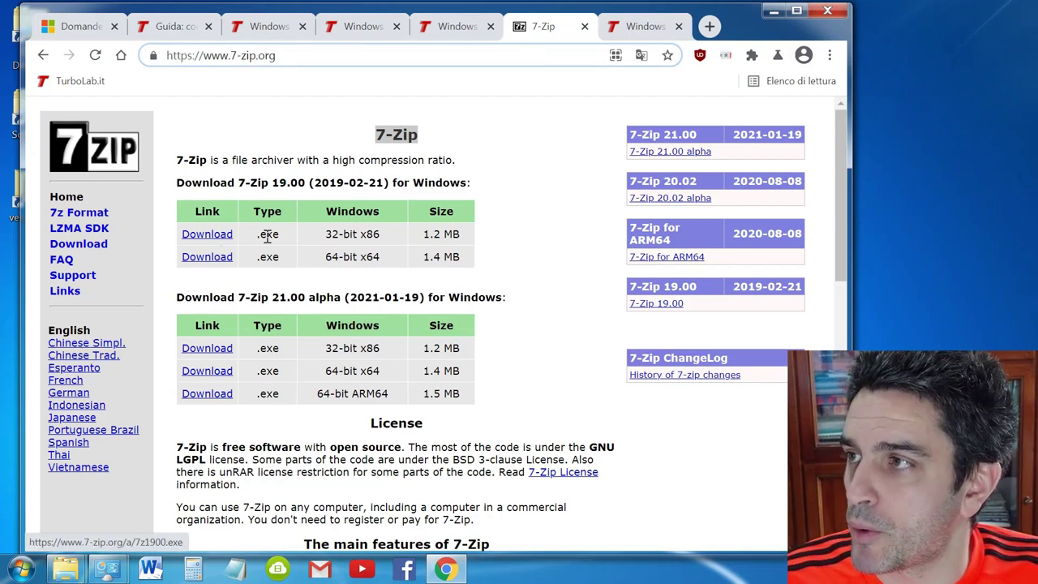
{"action": "left_click_drag", "start_coordinate": [323, 234], "coordinate": [381, 236]}
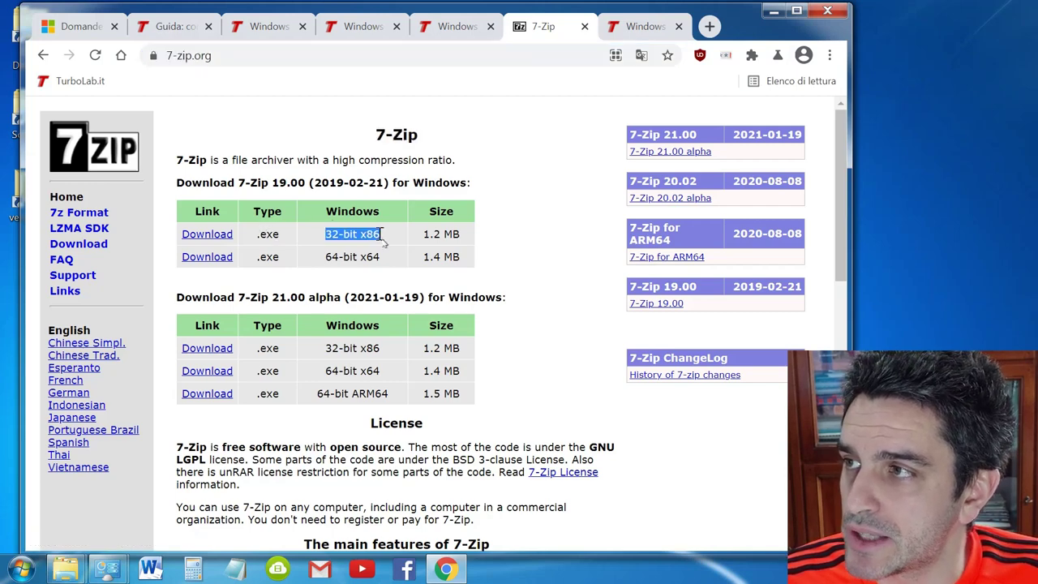
{"action": "left_click_drag", "start_coordinate": [325, 256], "coordinate": [379, 258]}
{"action": "left_click", "coordinate": [503, 262]}
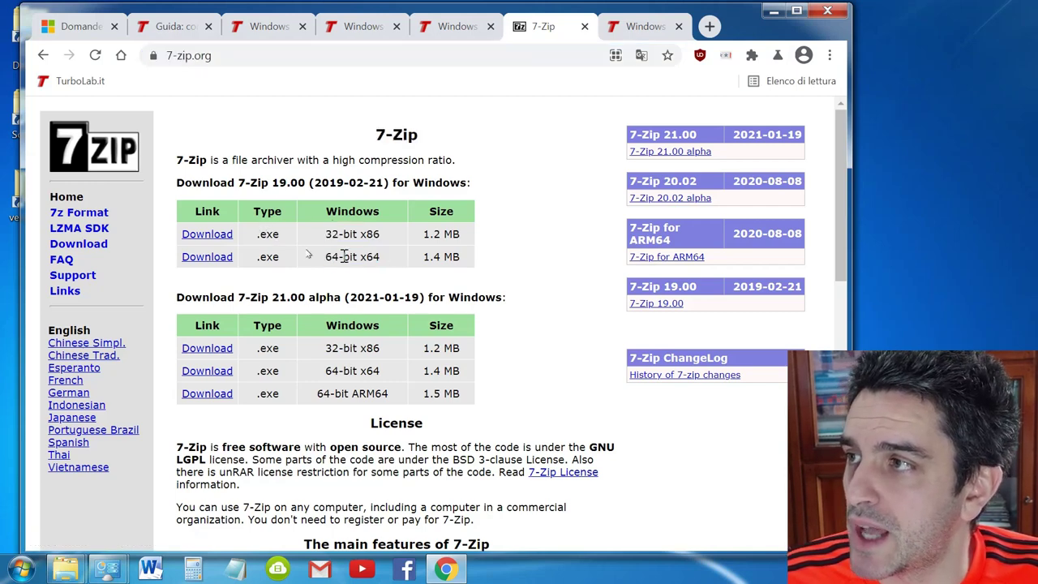
Run 7z1900-x64.exe from the Download folder, allow it to make changes, and install 7-Zip in C:\Program Files\7-Zip\
{"action": "mouse_move", "coordinate": [65, 568]}
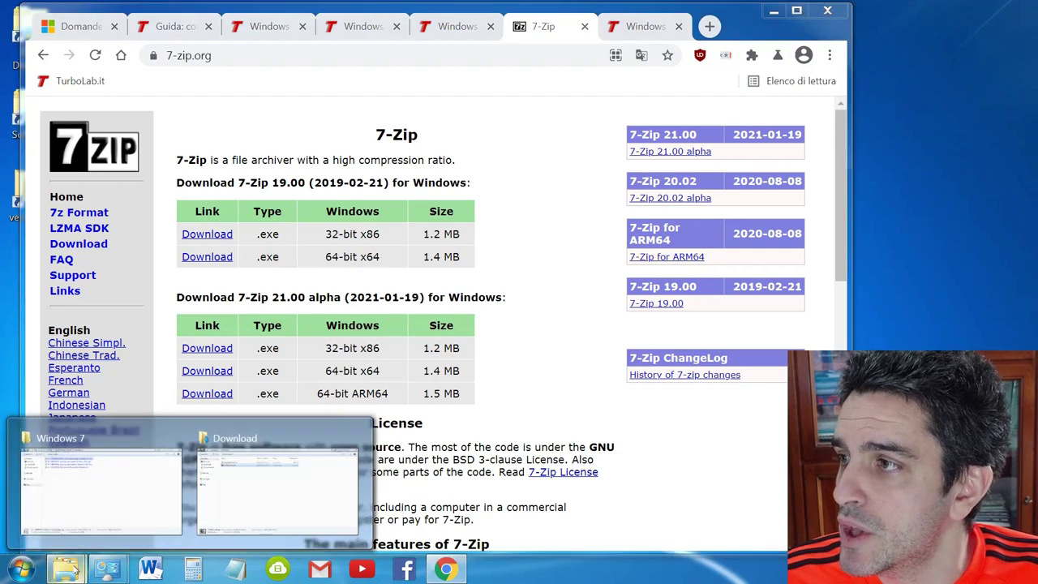
{"action": "left_click", "coordinate": [209, 479]}
{"action": "left_click", "coordinate": [268, 176]}
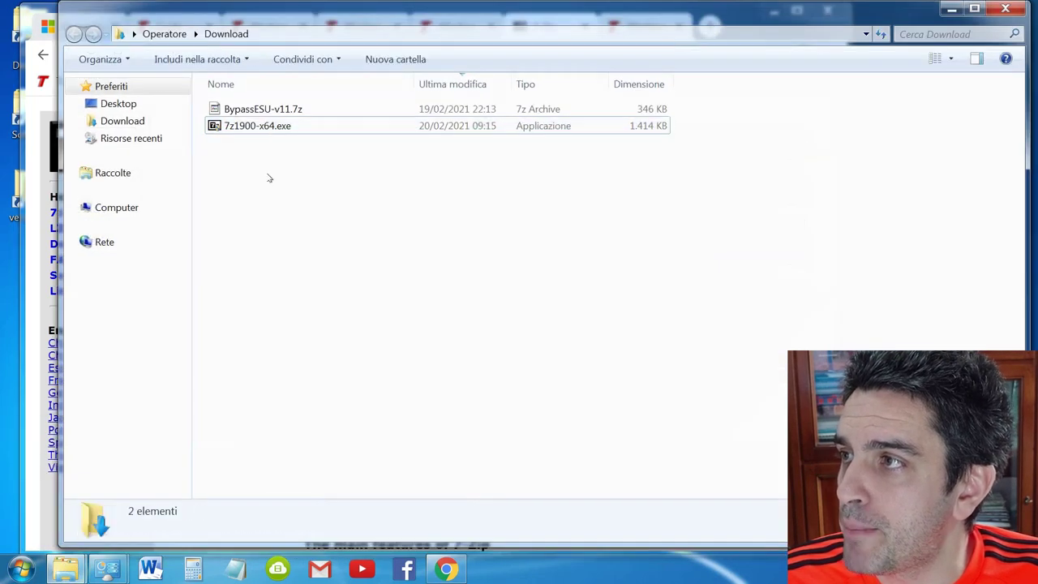
{"action": "double_click", "coordinate": [262, 133]}
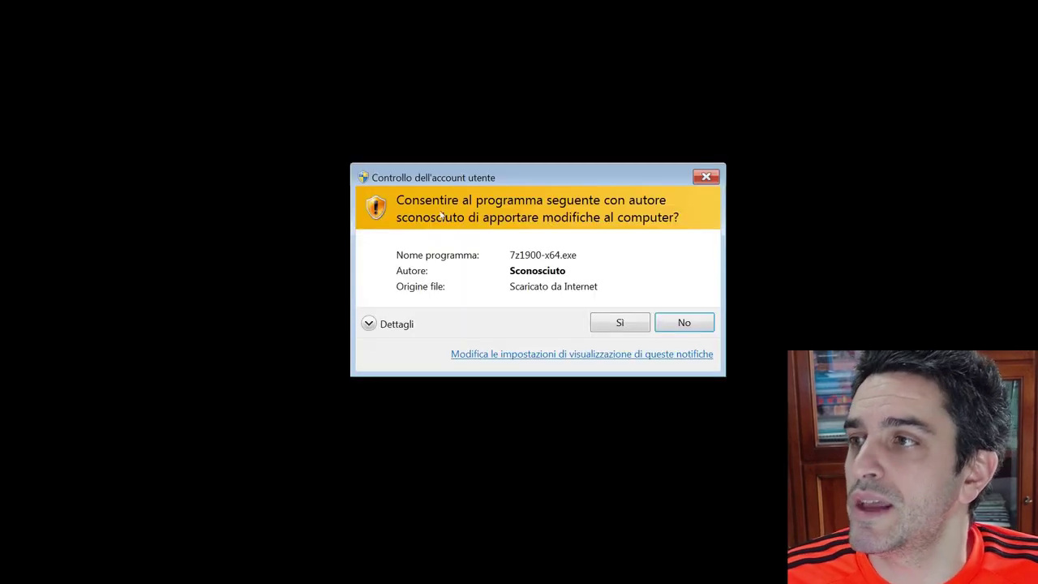
{"action": "left_click", "coordinate": [592, 323]}
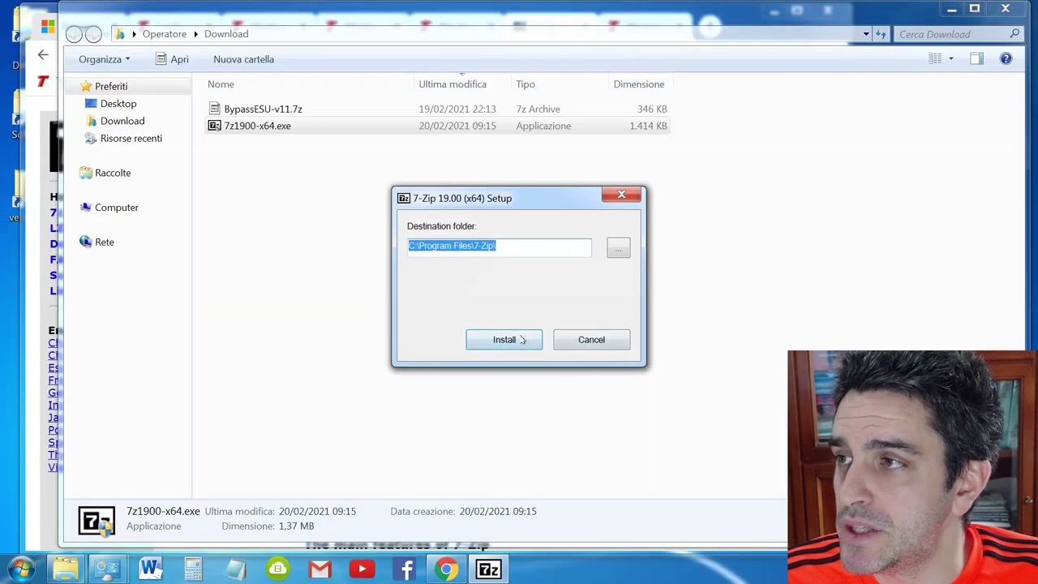
{"action": "left_click", "coordinate": [522, 339]}
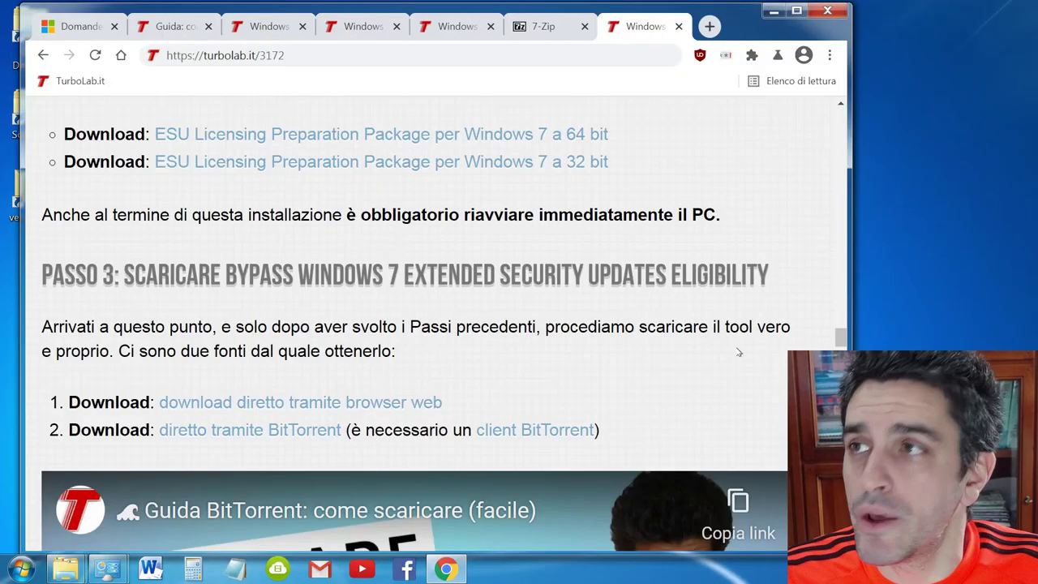
Review the guide's Passo 3 section at turbolab.it/3172, including its Bypass Windows 7 Extended Security Updates Eligibility download links
{"action": "left_click", "coordinate": [267, 57]}
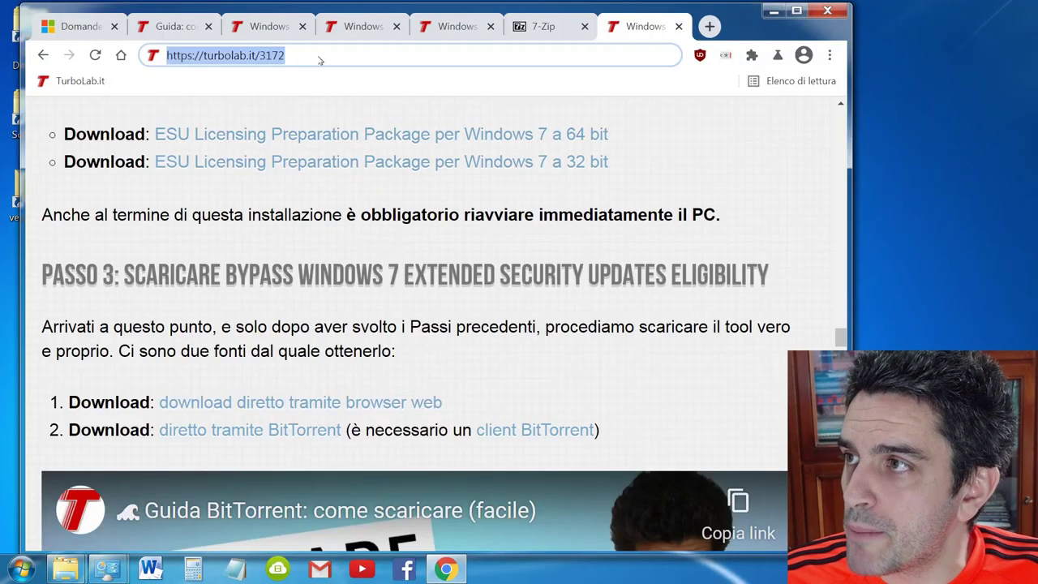
{"action": "scroll", "coordinate": [394, 249], "scroll_direction": "down", "scroll_amount": 1}
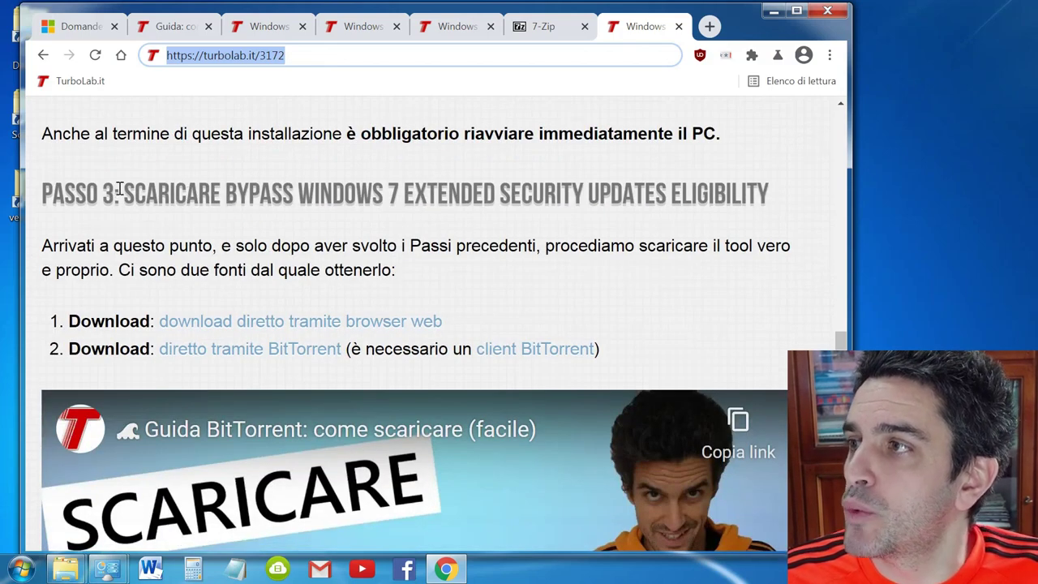
{"action": "left_click_drag", "start_coordinate": [122, 193], "coordinate": [744, 188]}
{"action": "left_click", "coordinate": [296, 297]}
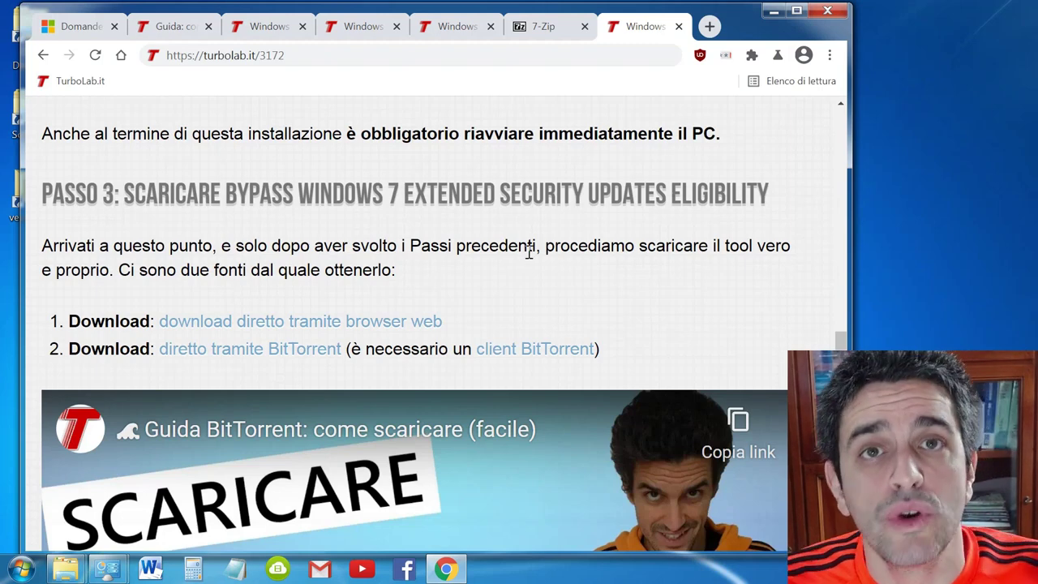
{"action": "scroll", "coordinate": [486, 248], "scroll_direction": "down", "scroll_amount": 2}
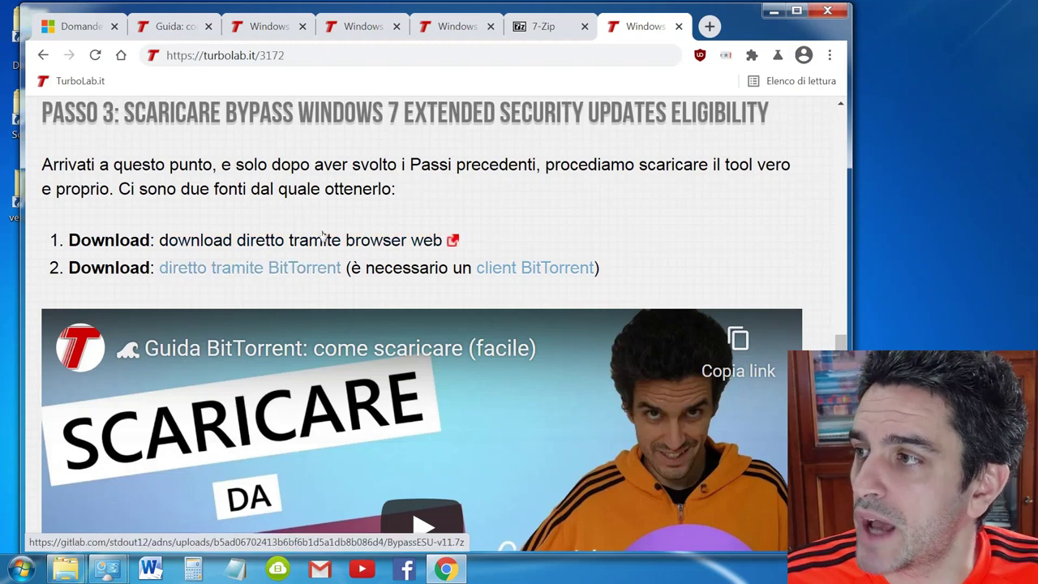
Switch to the Download folder and open the BypassESU-v11.7z archive in 7-Zip
{"action": "mouse_move", "coordinate": [66, 567]}
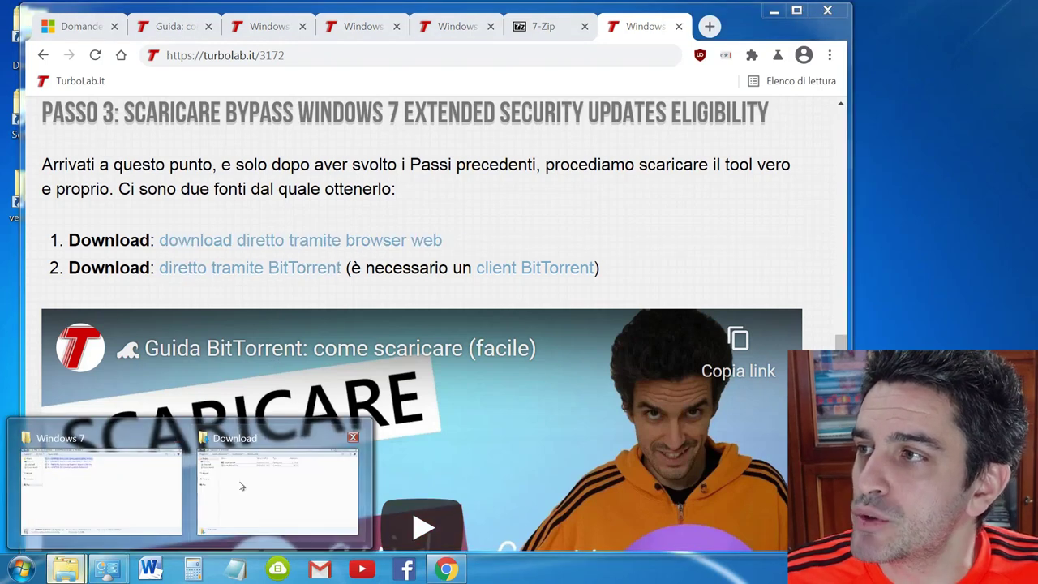
{"action": "left_click", "coordinate": [276, 491]}
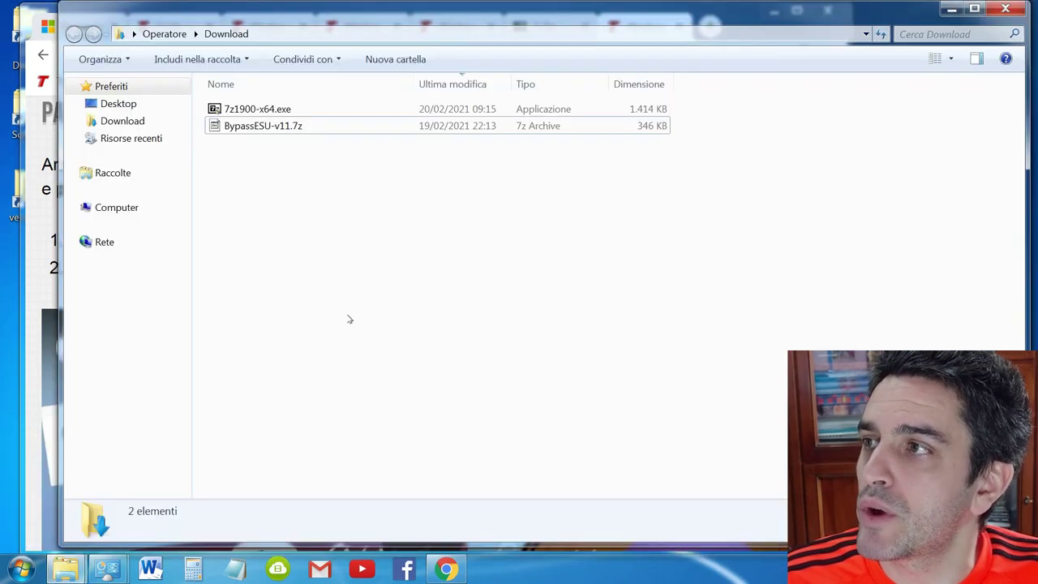
{"action": "left_click", "coordinate": [261, 126]}
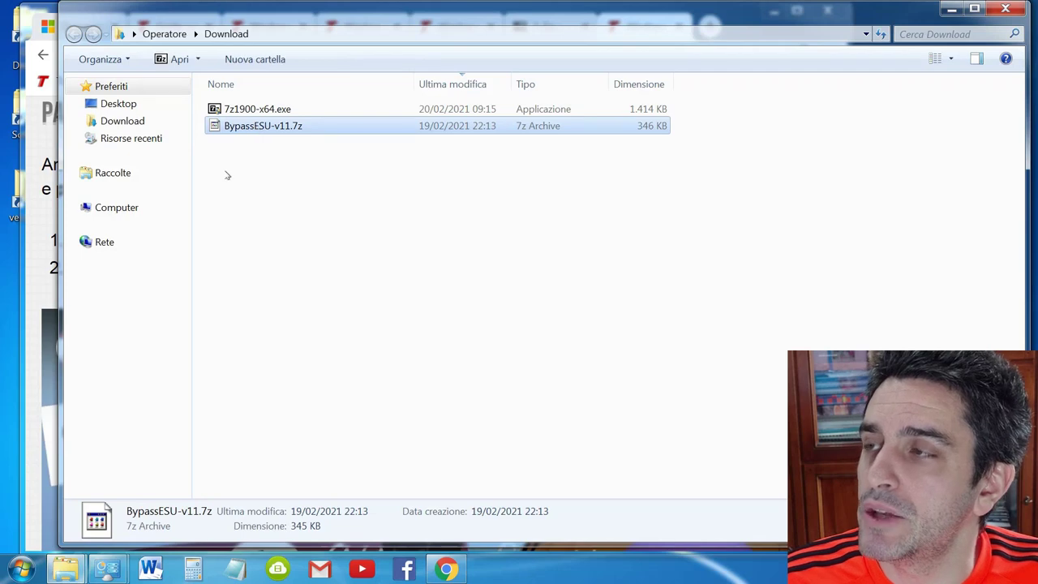
{"action": "left_click", "coordinate": [299, 188]}
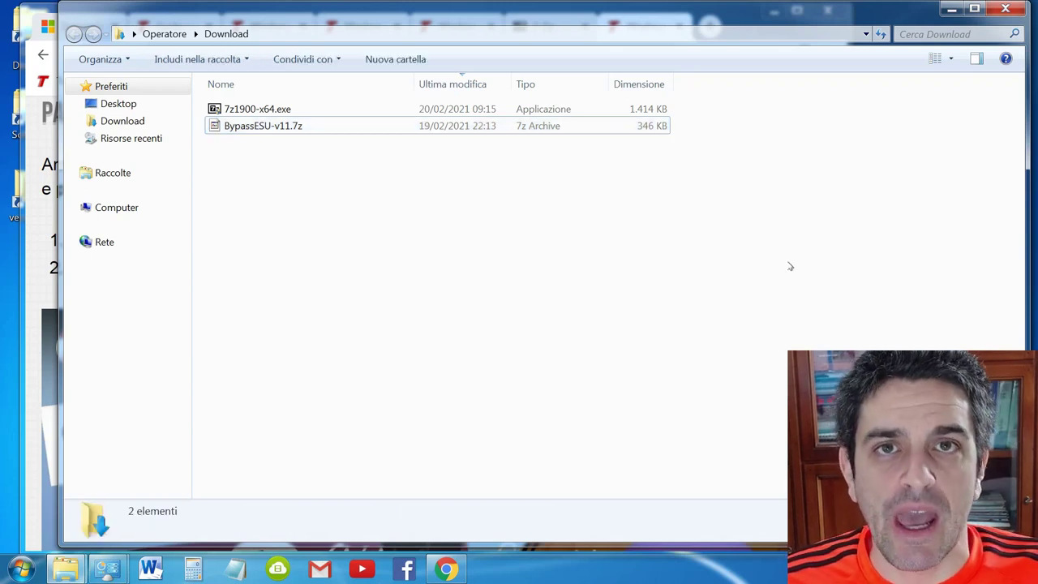
{"action": "left_click", "coordinate": [259, 130]}
{"action": "double_click", "coordinate": [242, 135]}
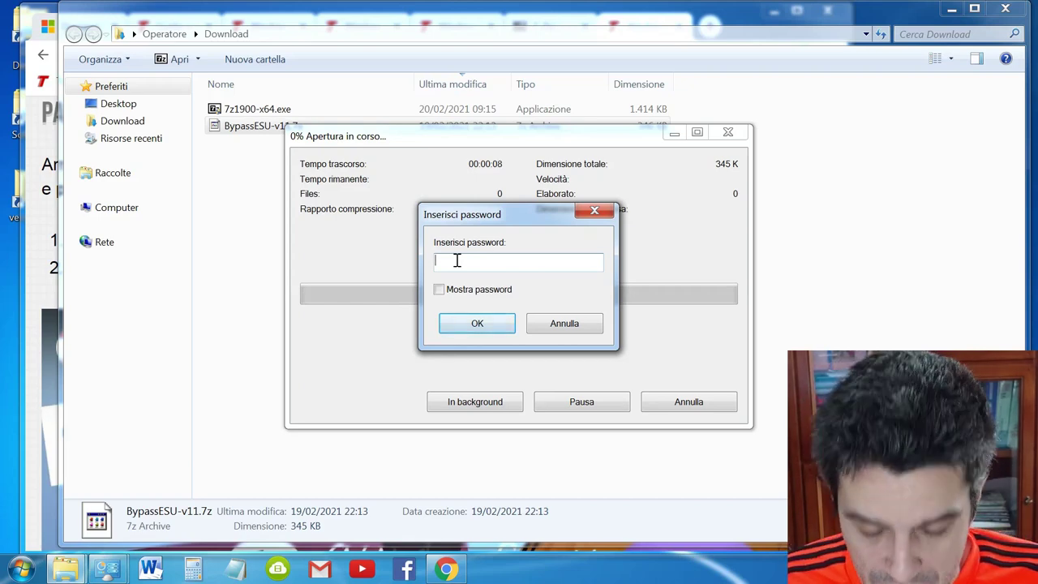
Check the archive password in the guide's Passo 4, enter it in the password prompt and unlock BypassESU-v11.7z
{"action": "type", "text": "2020"}
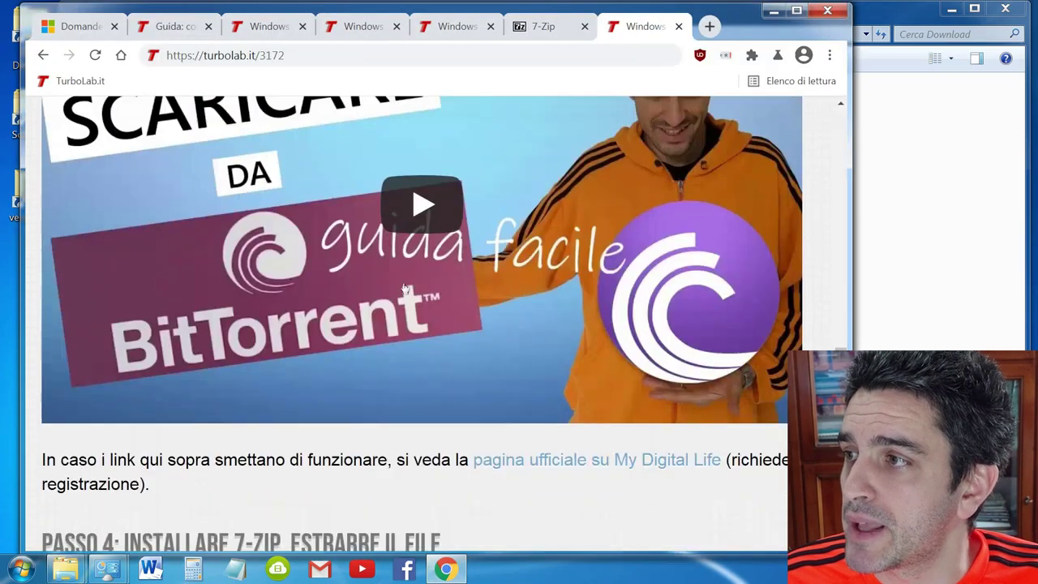
{"action": "scroll", "coordinate": [406, 291], "scroll_direction": "down", "scroll_amount": 5}
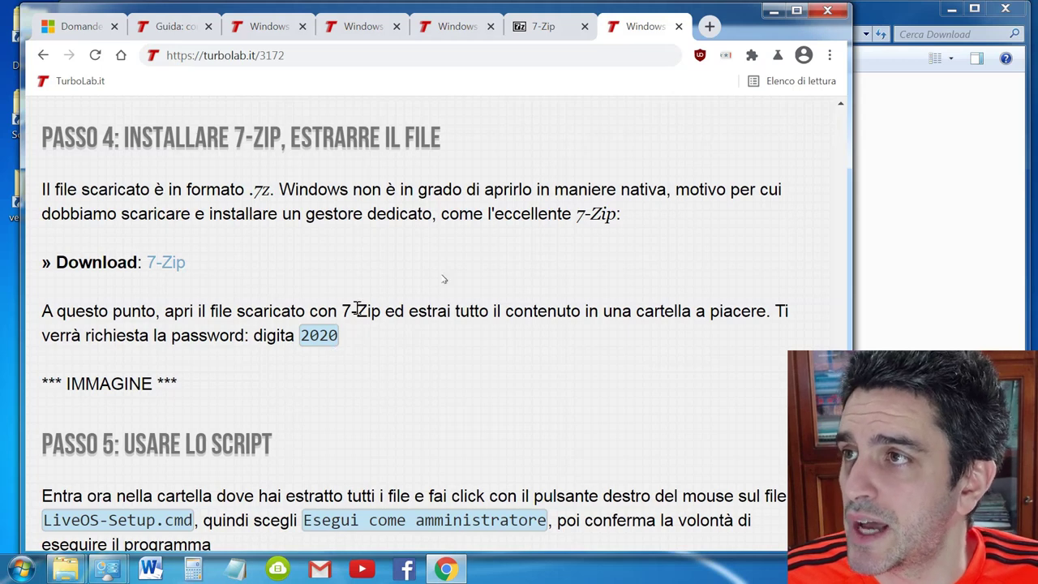
{"action": "left_click", "coordinate": [771, 12]}
{"action": "type", "text": "2020"}
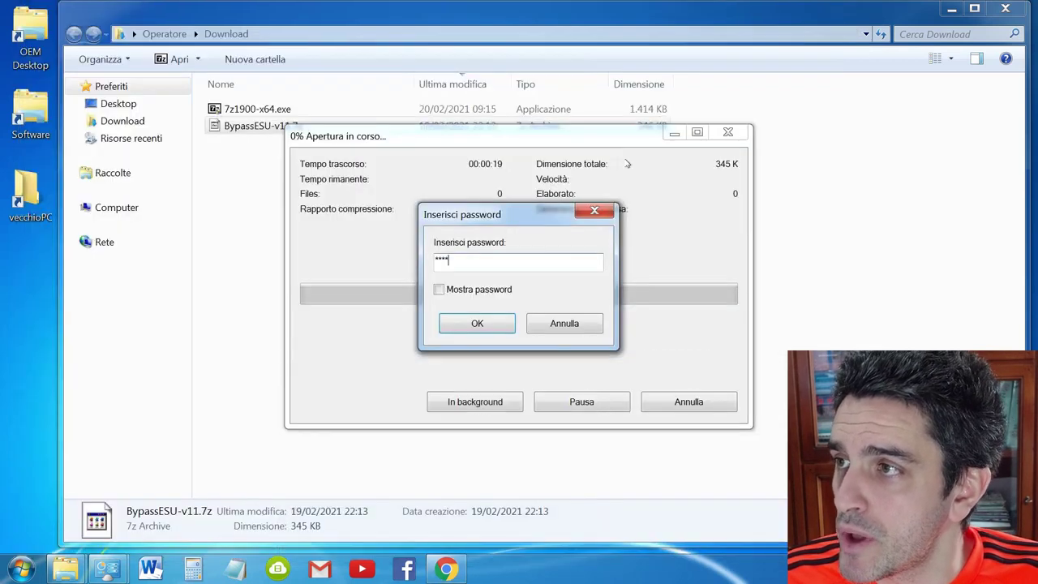
{"action": "double_click", "coordinate": [553, 256]}
{"action": "type", "text": "202"}
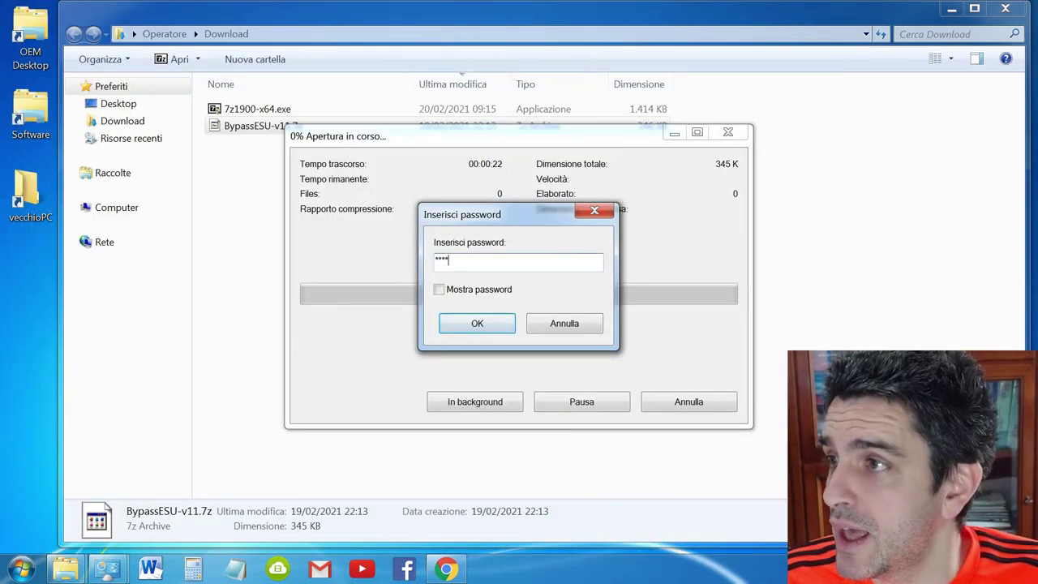
{"action": "left_click", "coordinate": [495, 321]}
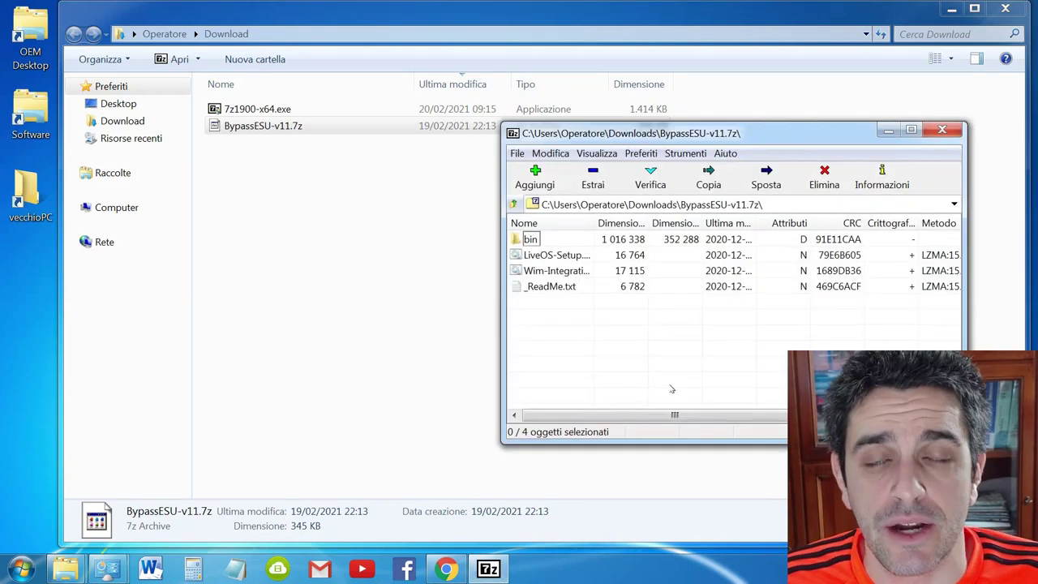
Extract the whole content of the archive into a subfolder named esu inside Downloads
{"action": "left_click", "coordinate": [601, 183]}
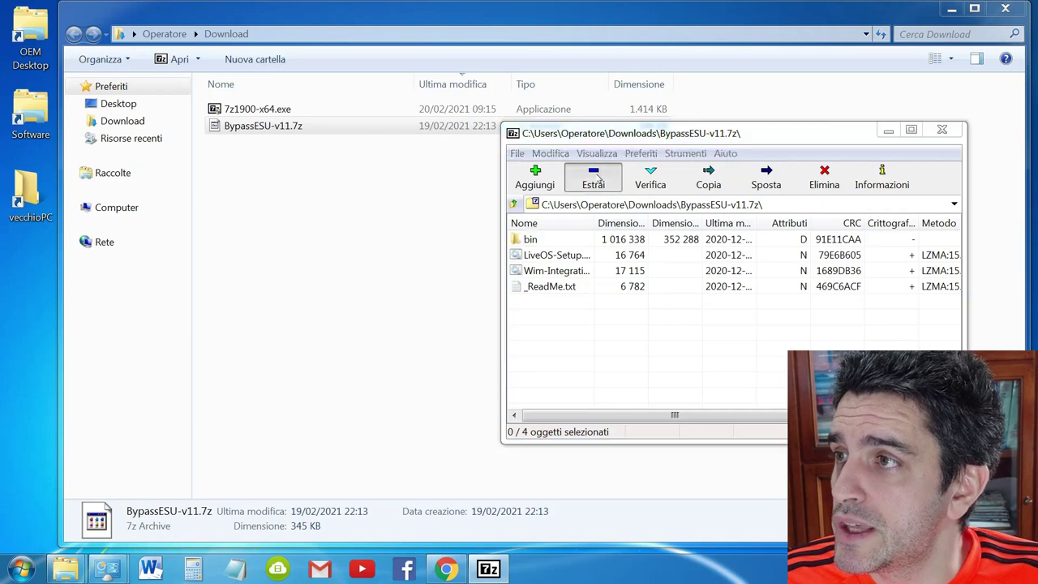
{"action": "left_click", "coordinate": [470, 212]}
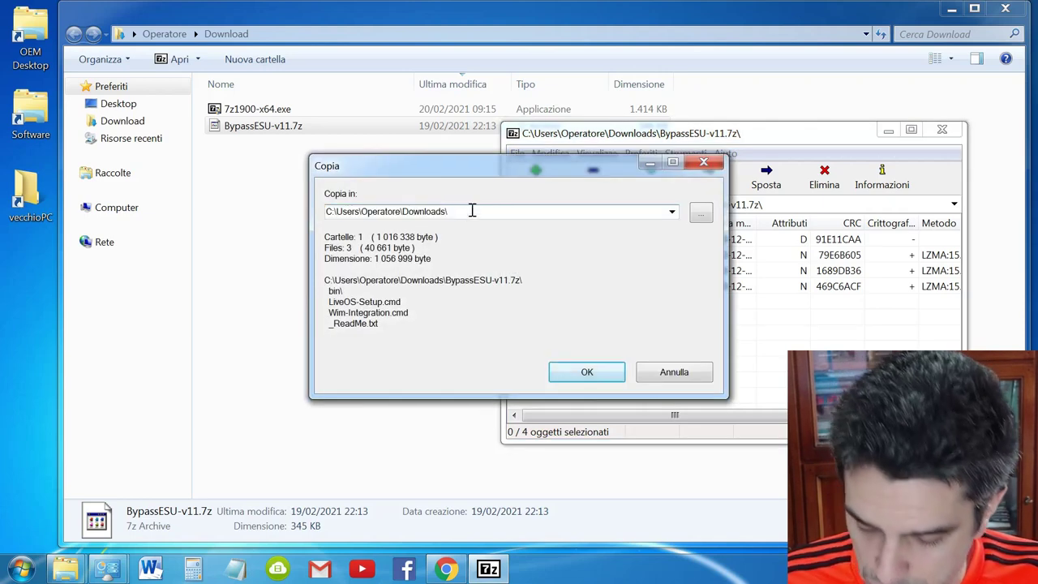
{"action": "type", "text": "esu"}
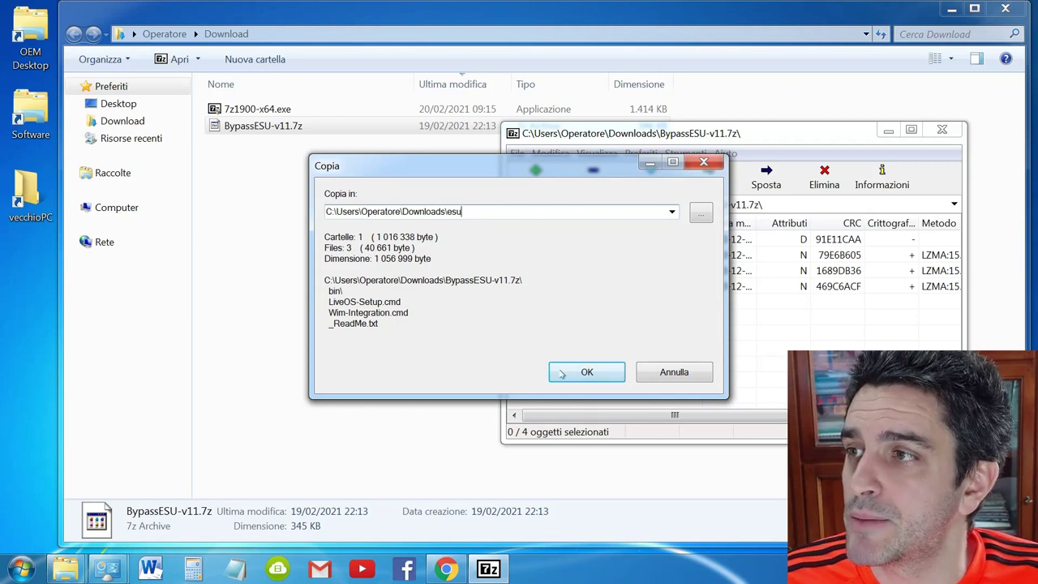
{"action": "left_click", "coordinate": [586, 371]}
Open the esu folder, run LiveOS-Setup.cmd as administrator and allow it to make changes to the computer
{"action": "left_click", "coordinate": [350, 296]}
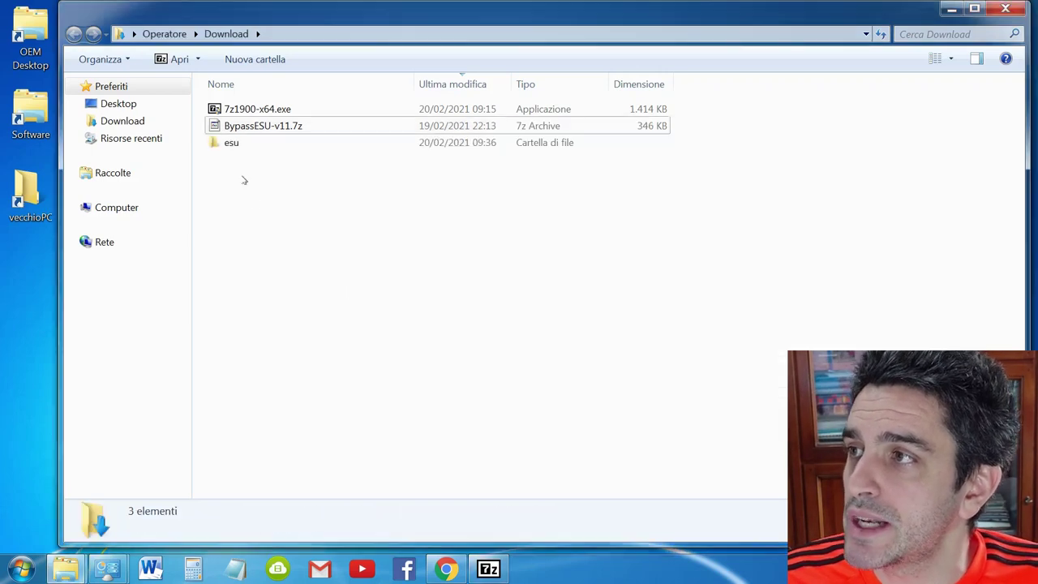
{"action": "double_click", "coordinate": [224, 141]}
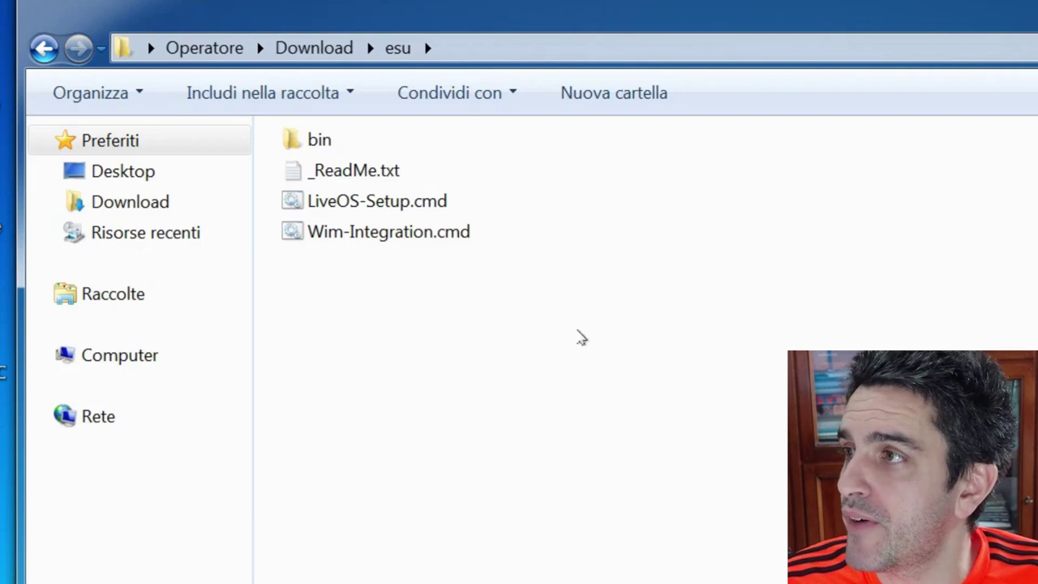
{"action": "left_click", "coordinate": [392, 218]}
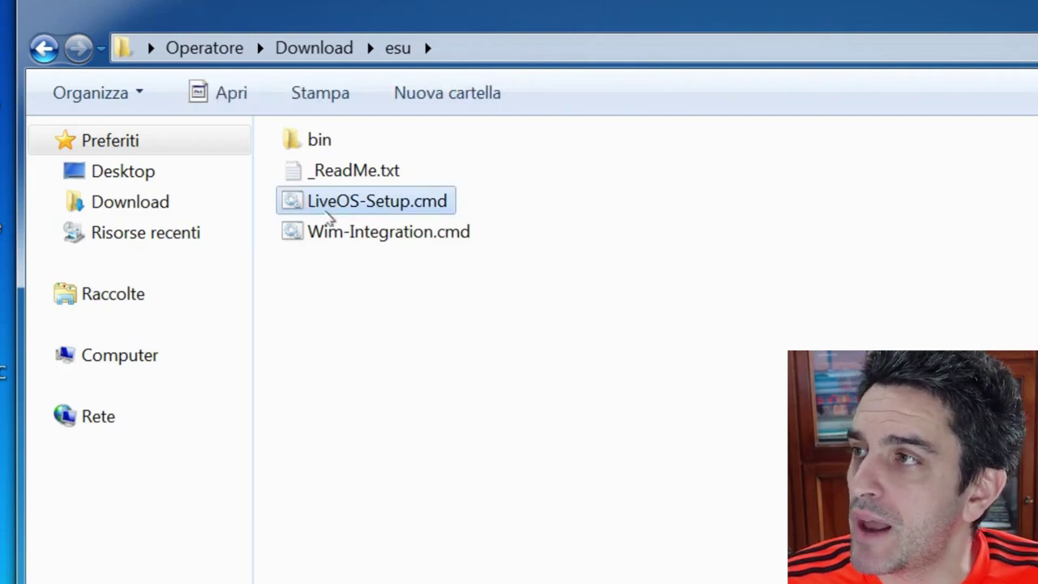
{"action": "right_click", "coordinate": [427, 207]}
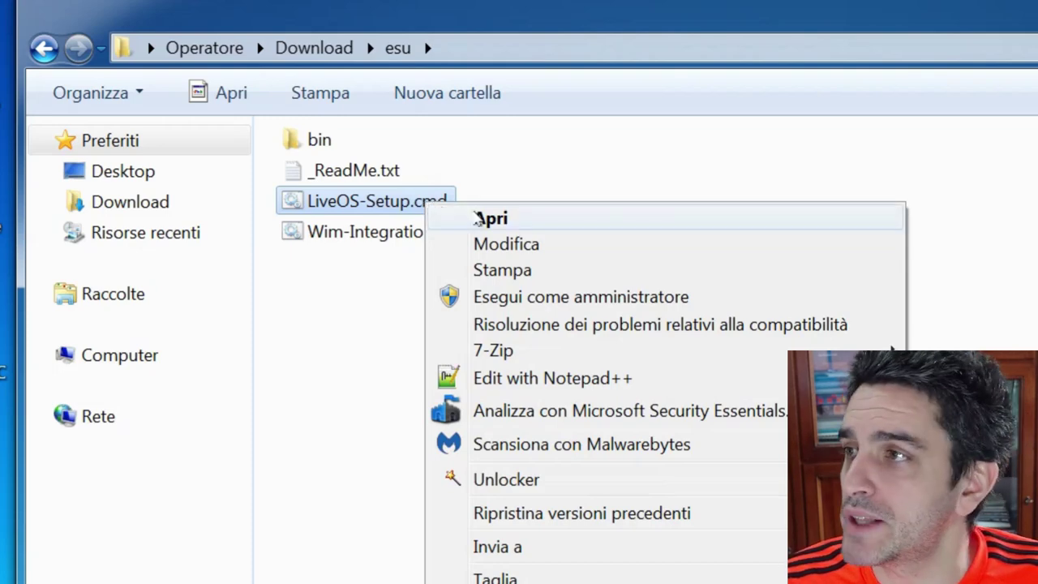
{"action": "left_click", "coordinate": [653, 303]}
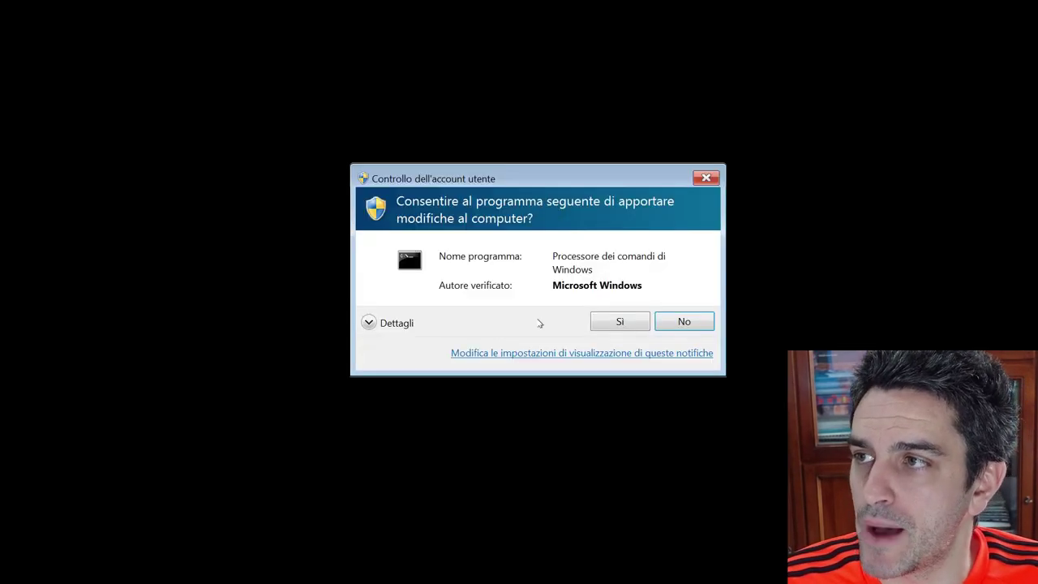
{"action": "left_click", "coordinate": [619, 319]}
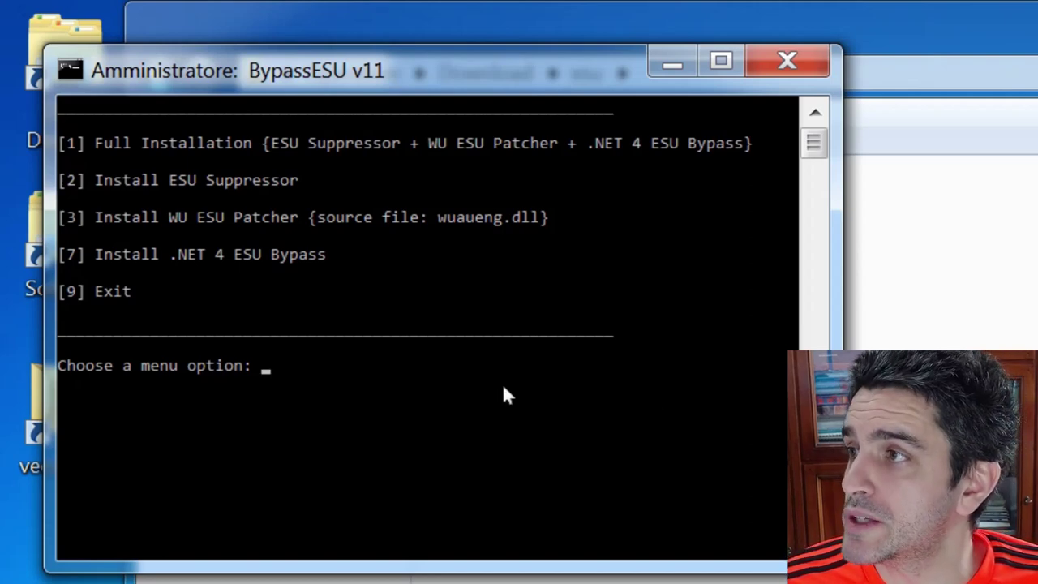
Run the BypassESU v11 installation from the script's options, exit the script and close the esu folder and archive windows
{"action": "key", "text": "2"}
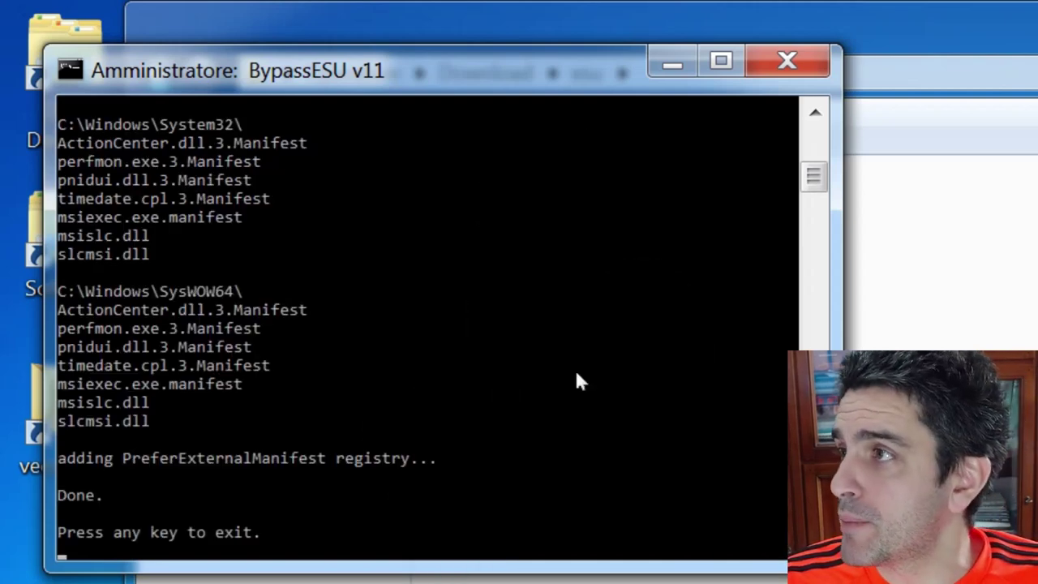
{"action": "key", "text": "Return"}
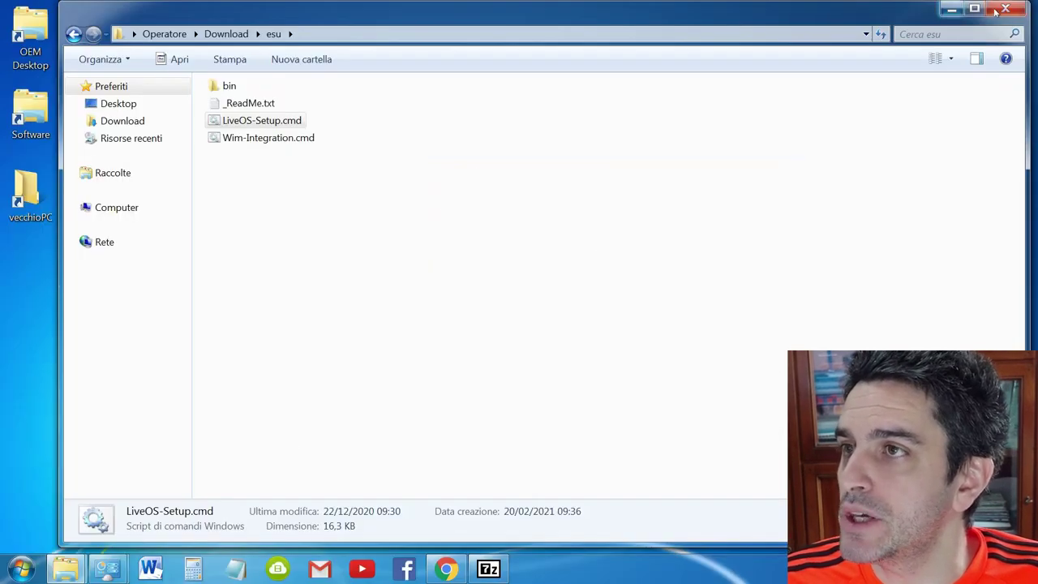
{"action": "left_click", "coordinate": [1018, 9]}
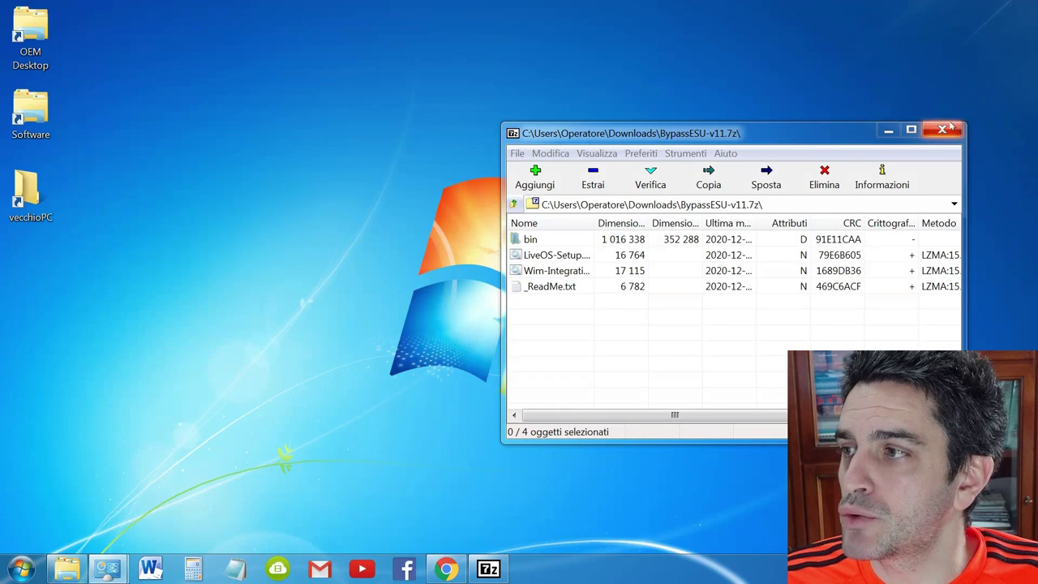
{"action": "left_click", "coordinate": [938, 130]}
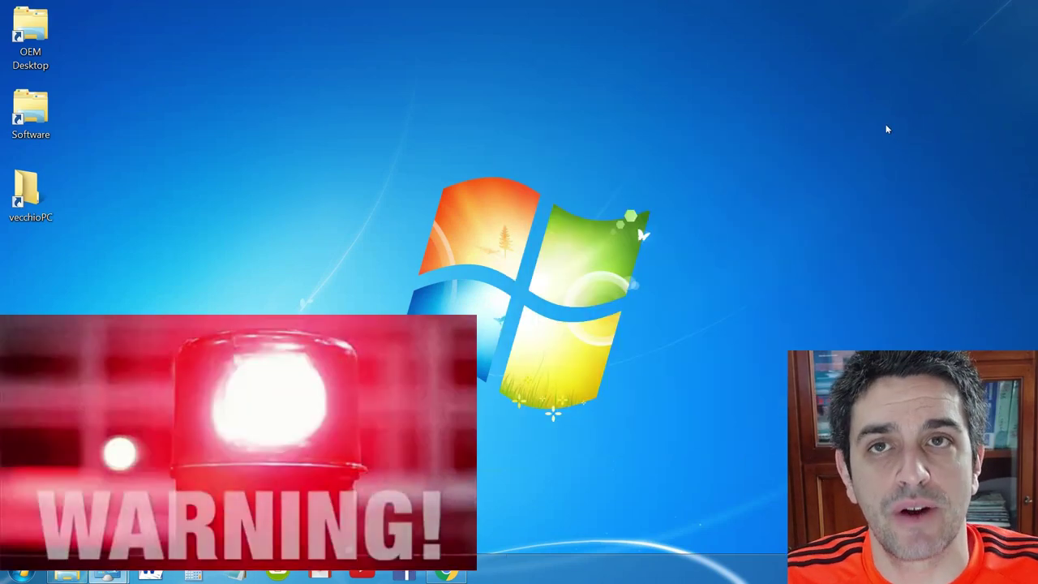
Restart the computer
{"action": "left_click", "coordinate": [22, 570]}
{"action": "left_click", "coordinate": [301, 530]}
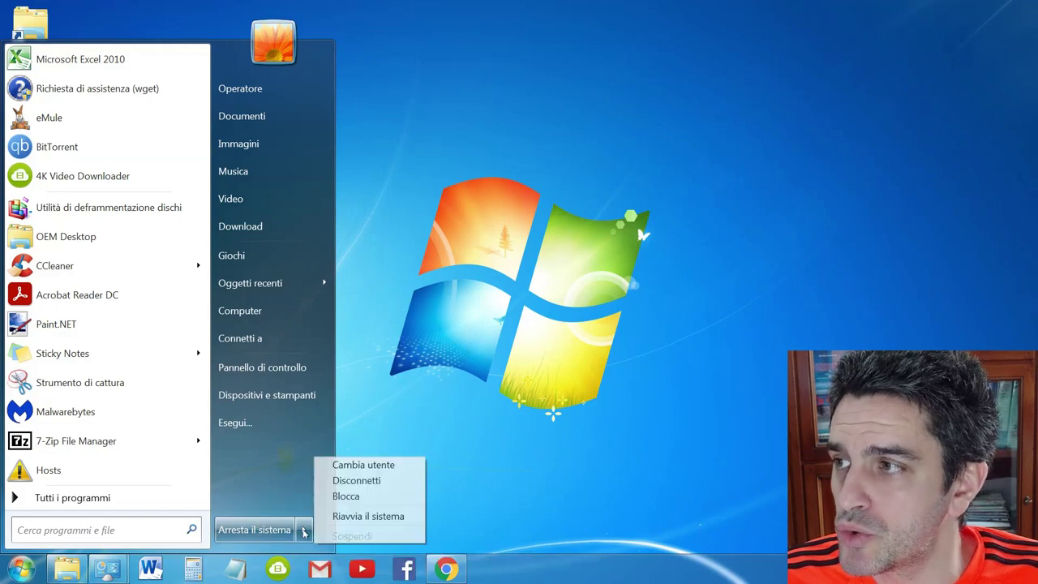
{"action": "left_click", "coordinate": [357, 517]}
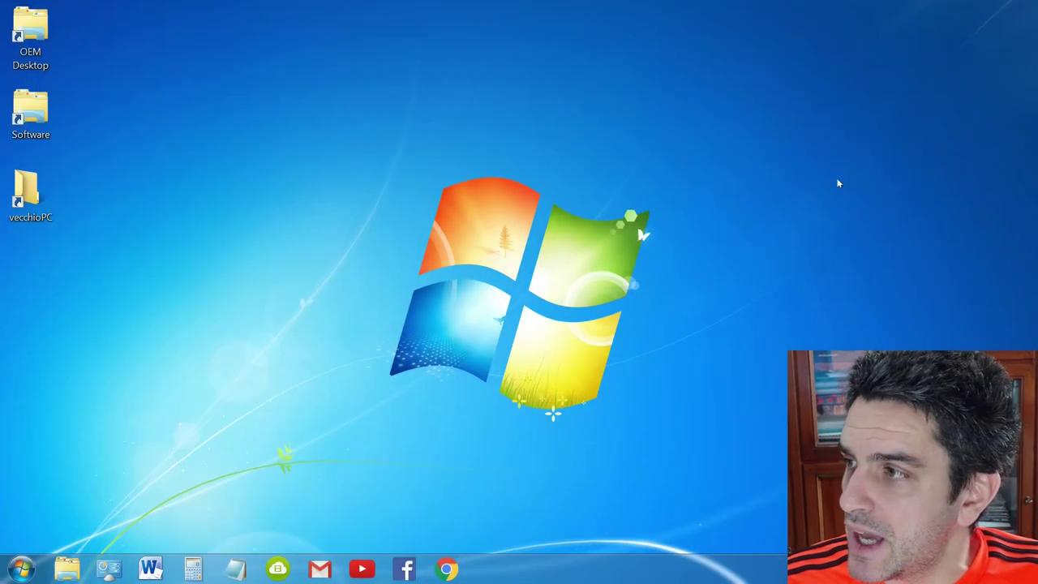
Search the computer for "windows update" and open Windows Update
{"action": "left_click", "coordinate": [22, 569]}
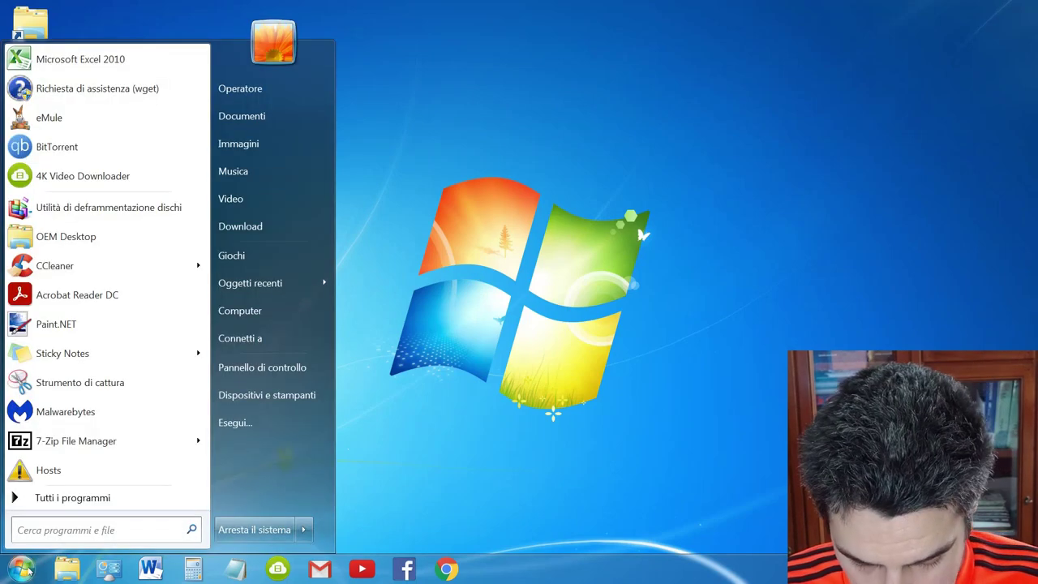
{"action": "type", "text": "windows update"}
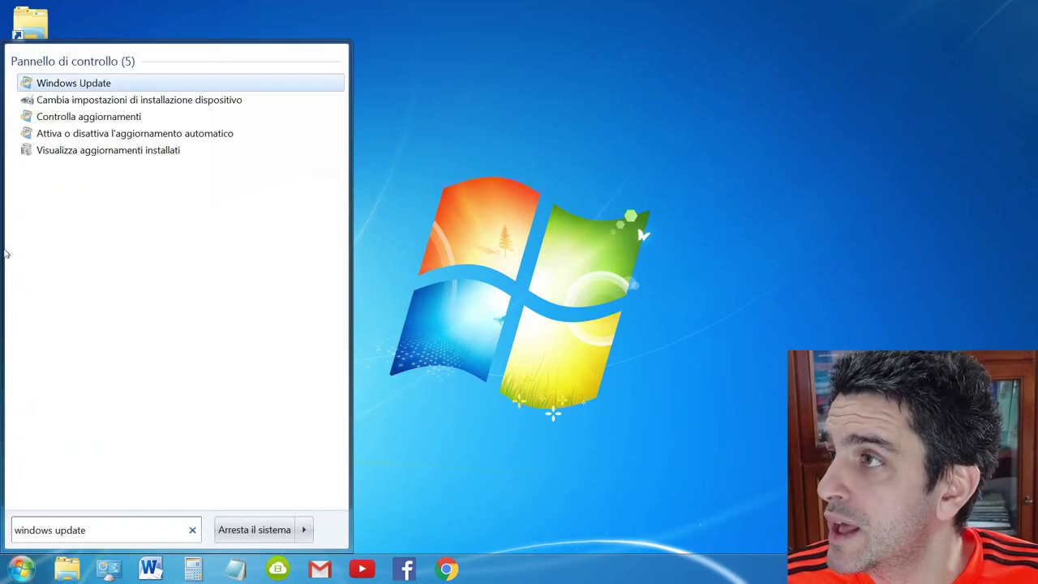
{"action": "key", "text": "Return"}
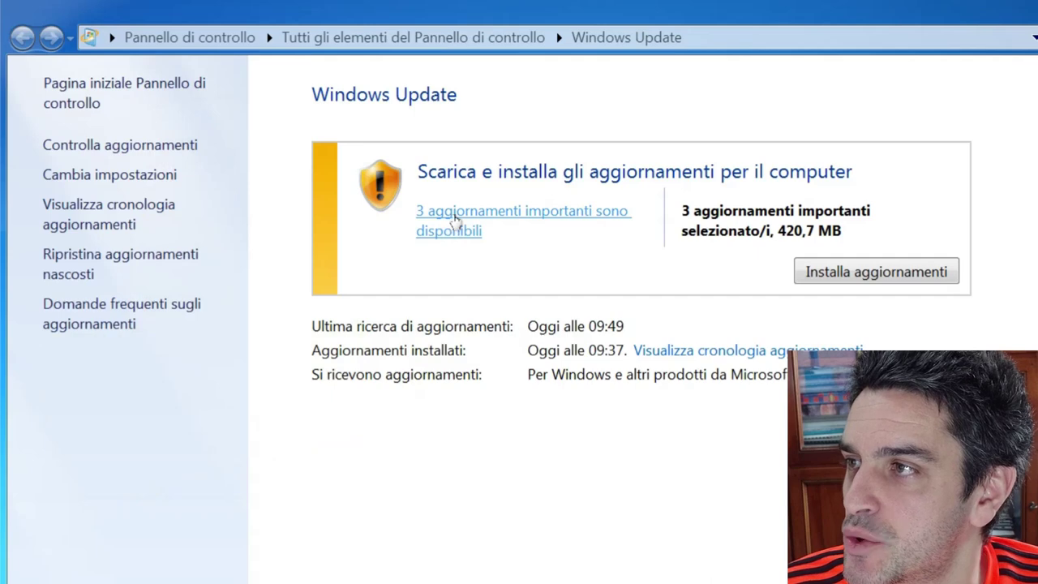
Open the list of available important updates, examine the 2019-10 and 2021-02 Windows 7 and .NET Framework entries, and return to the Windows Update overview
{"action": "left_click", "coordinate": [441, 228]}
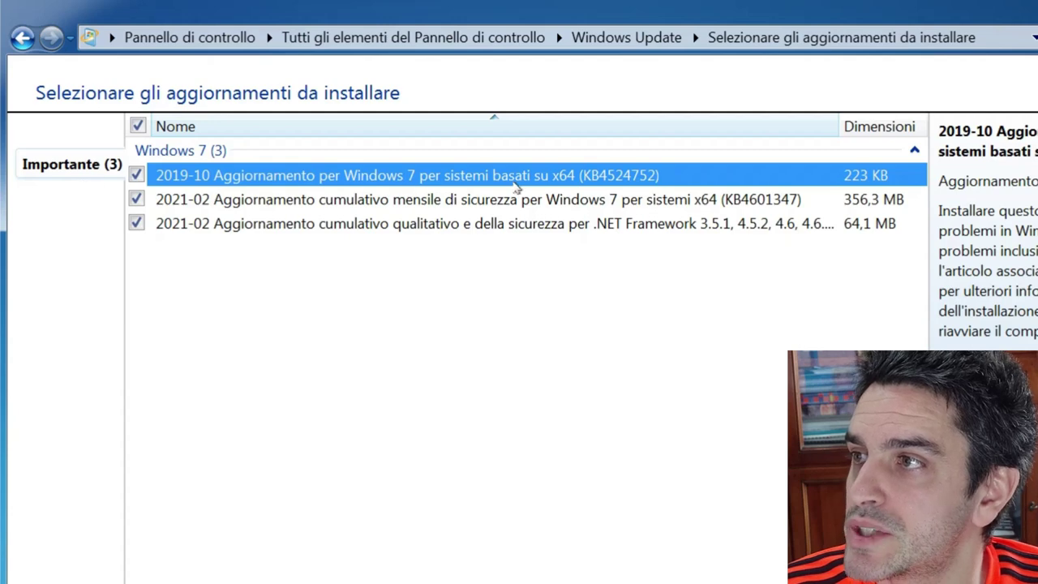
{"action": "left_click", "coordinate": [230, 208]}
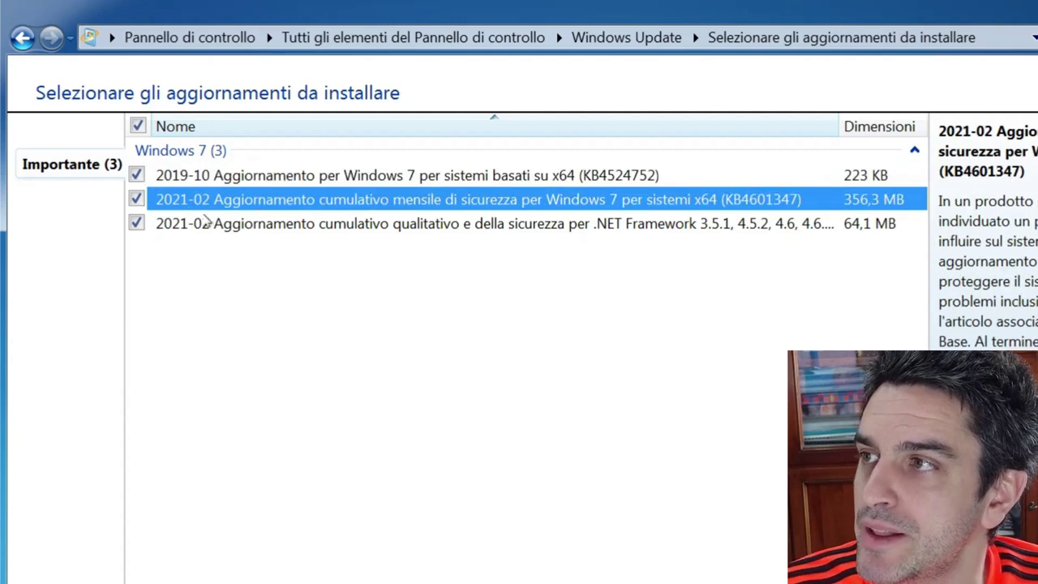
{"action": "left_click", "coordinate": [266, 223]}
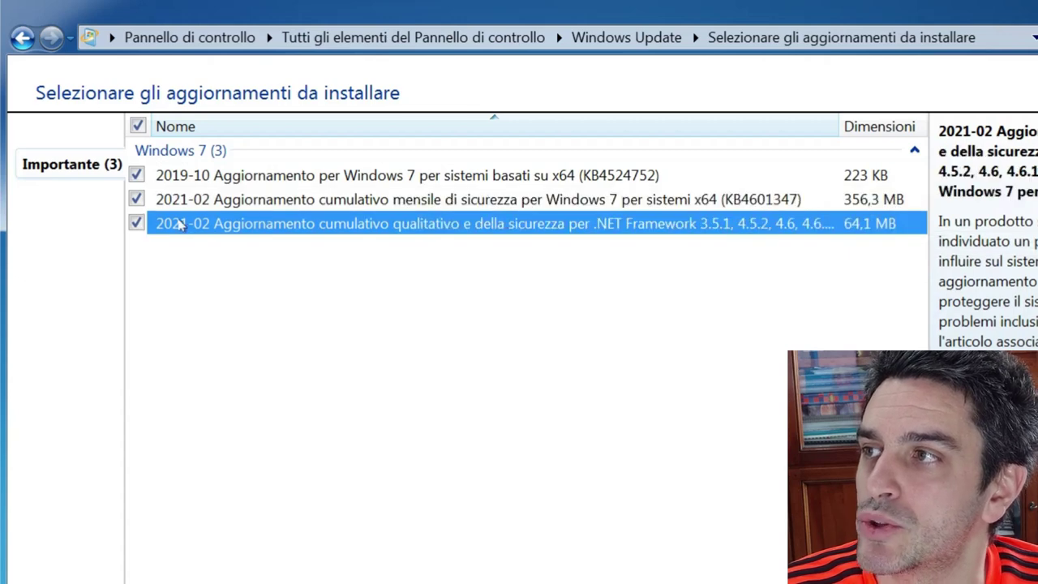
{"action": "key", "text": "Up"}
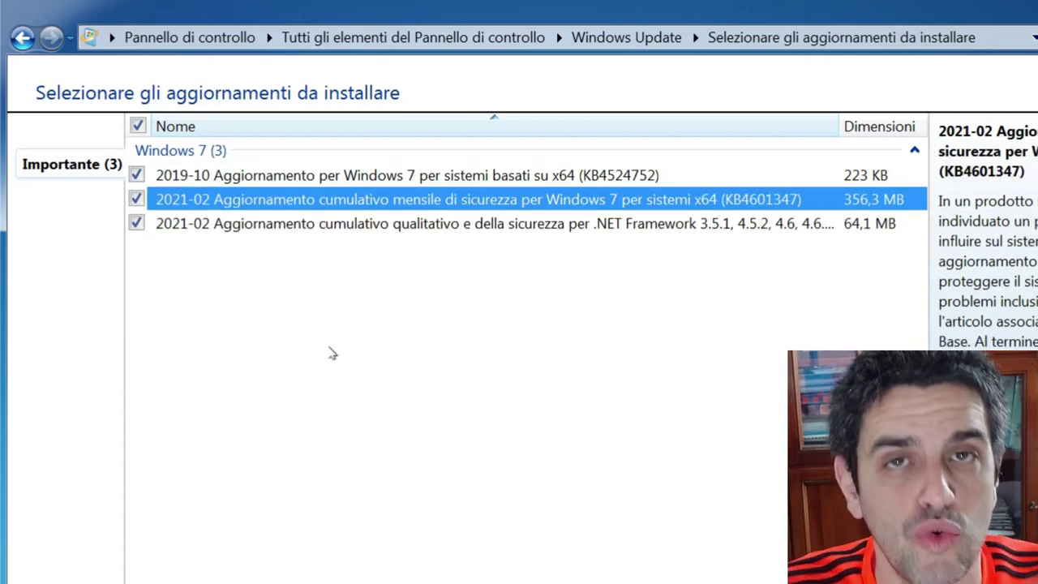
{"action": "left_click", "coordinate": [689, 232]}
{"action": "key", "text": "Up"}
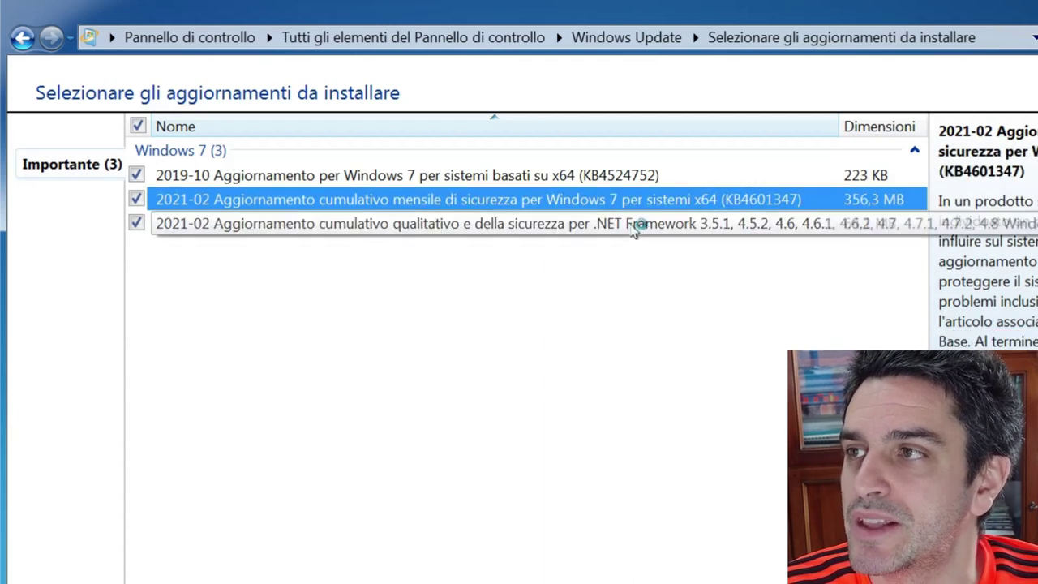
{"action": "left_click", "coordinate": [629, 226]}
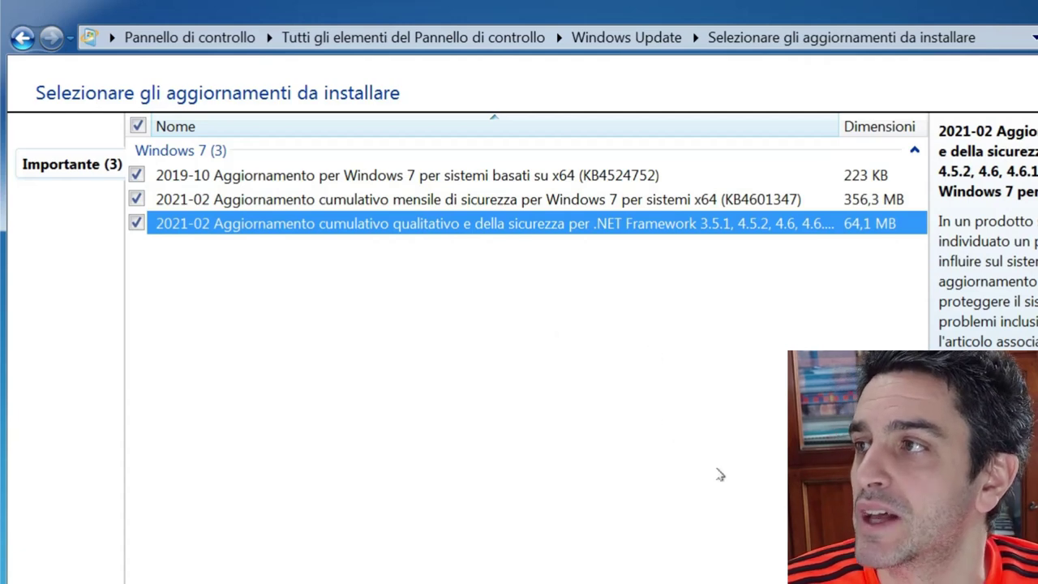
{"action": "left_click", "coordinate": [653, 577]}
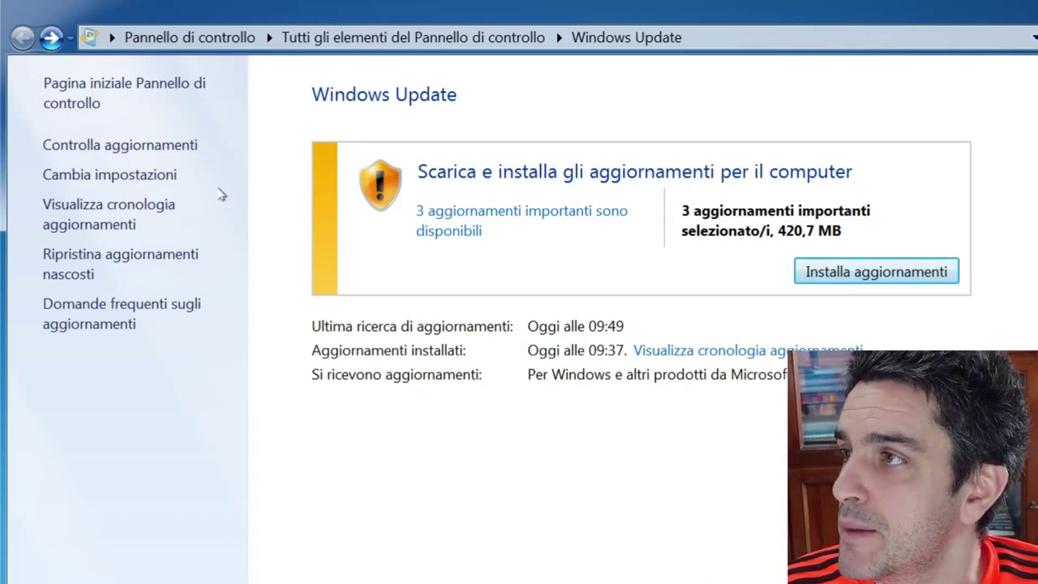
Open the Windows Update settings and show the installation choices for important updates
{"action": "left_click", "coordinate": [98, 183]}
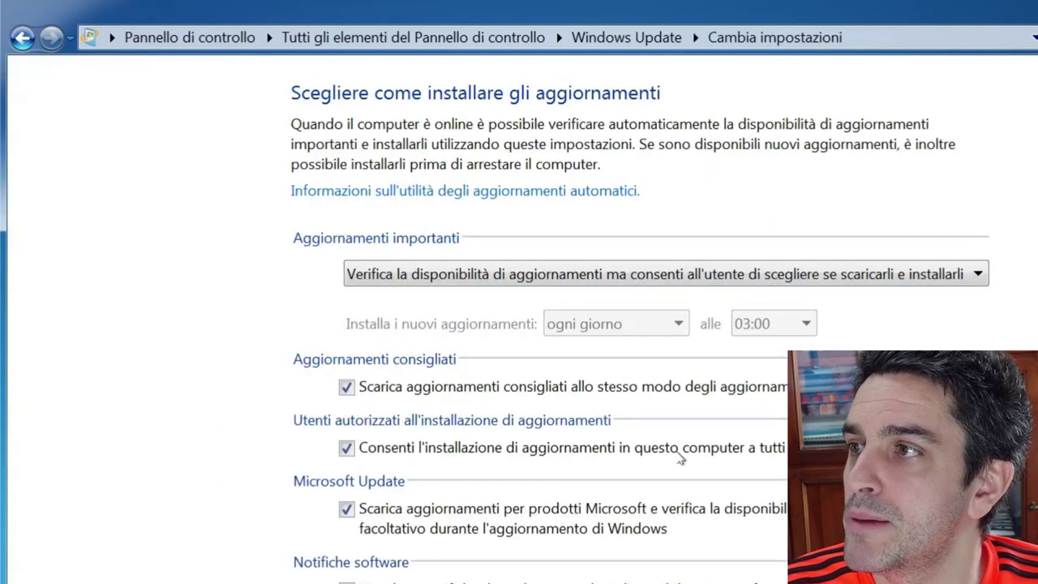
{"action": "left_click", "coordinate": [940, 276]}
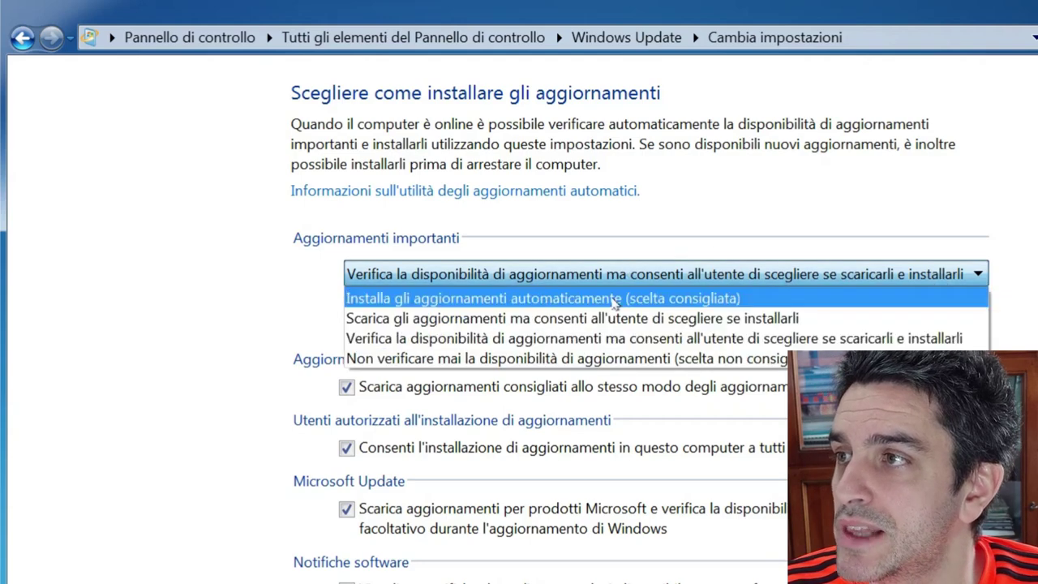